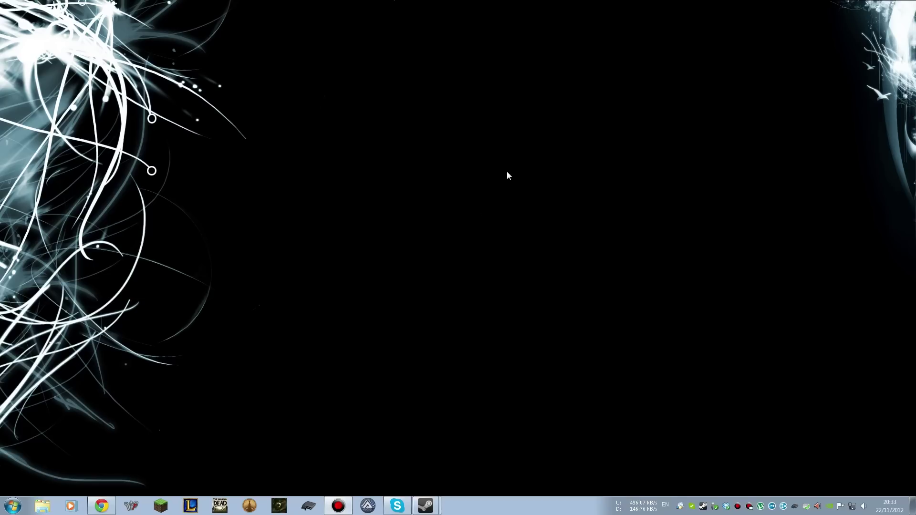
- Launch Amnesia, dismiss its no-sound-devices error, and restore the Google homepage in Chrome
click(284, 509)
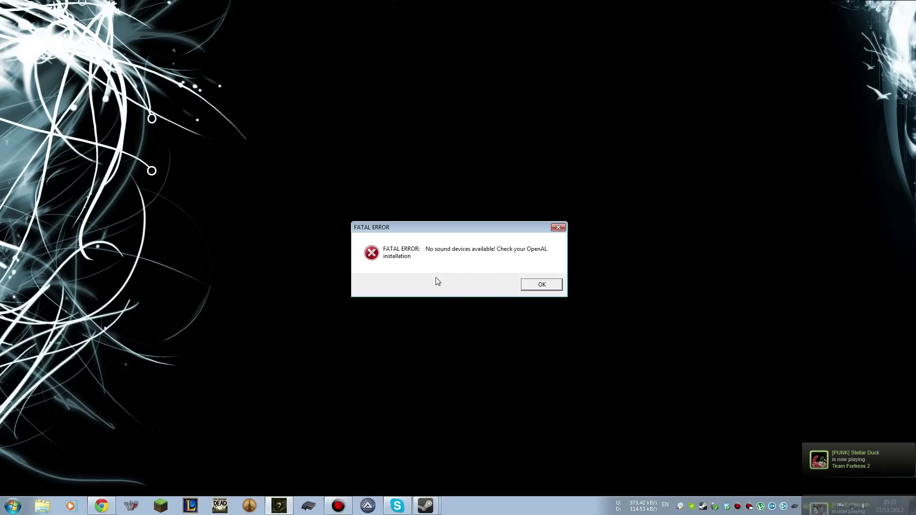
click(545, 286)
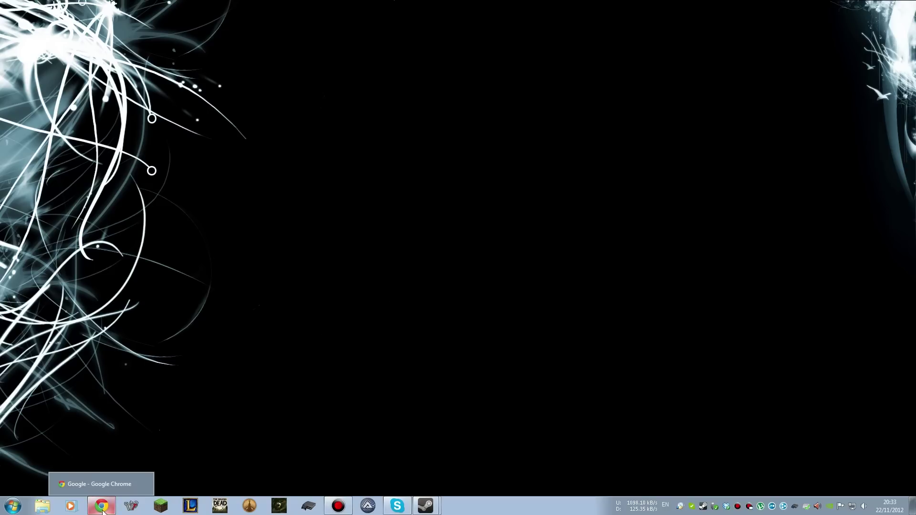
click(103, 509)
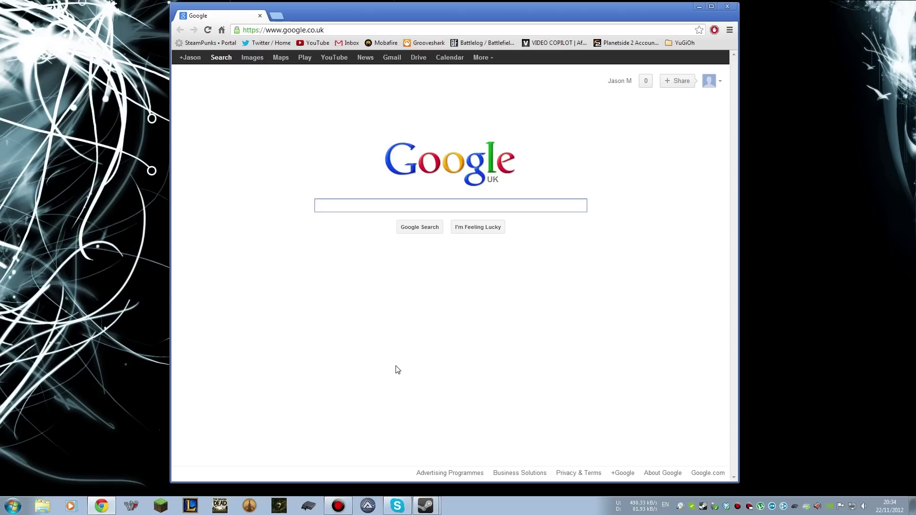
- Search Google for 'open al soft' and open the 'OpenAL Soft - Software 3D Audio' result
text(o)
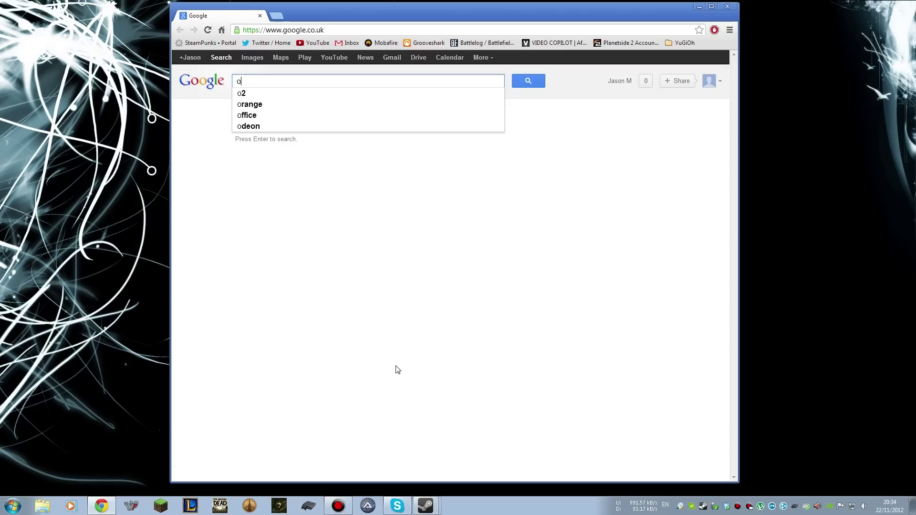
text(pen al soft)
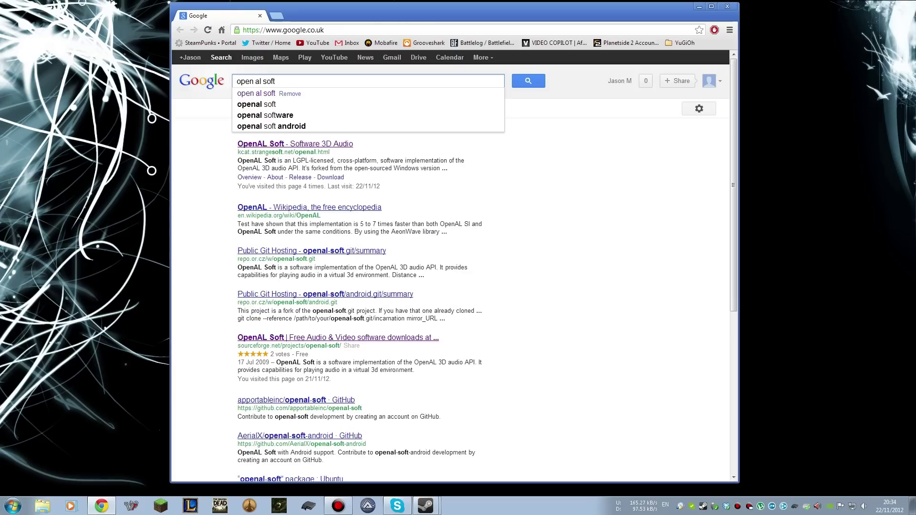
key(Return)
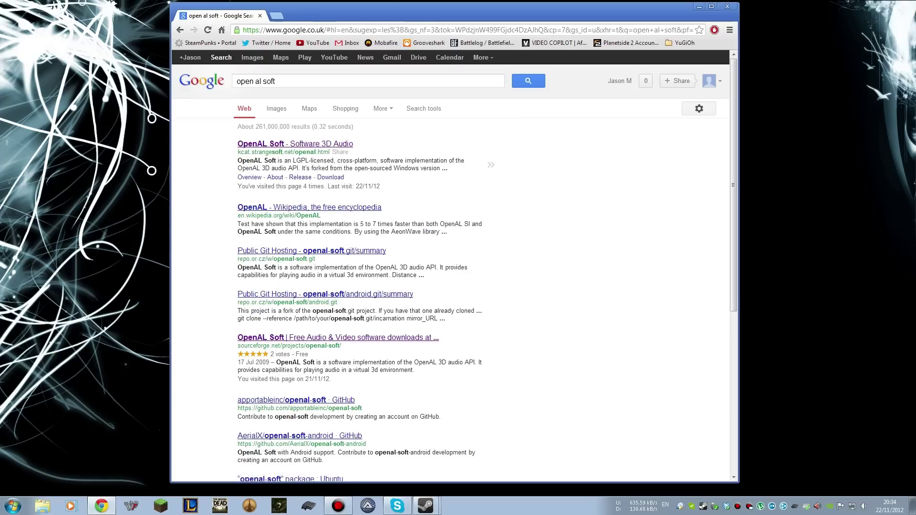
click(305, 146)
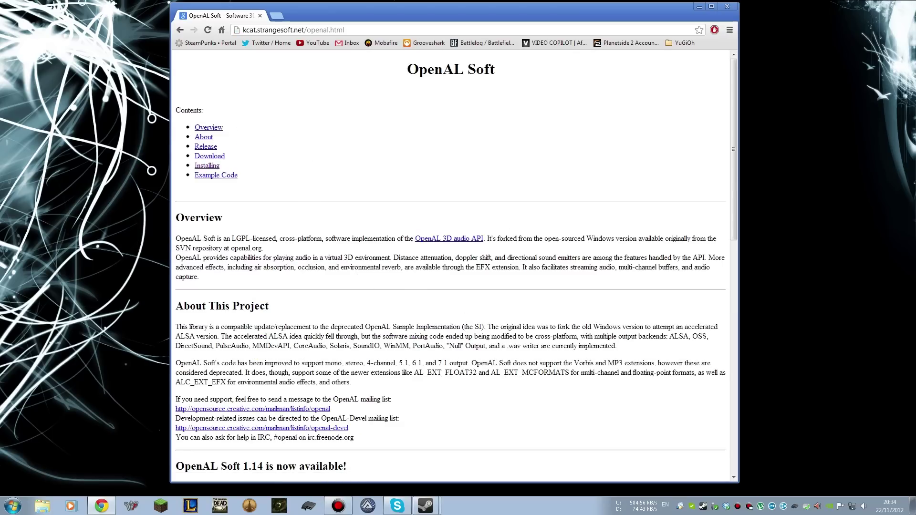
- Scroll to the Download section and download the Win32 binary openal-soft-1.14-bin.zip
scroll(623, 278, down, 2)
scroll(422, 296, down, 1)
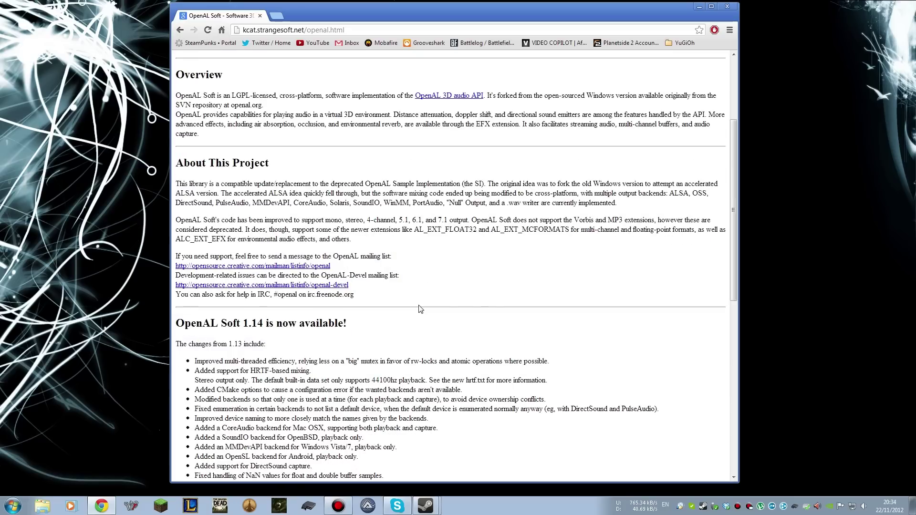
scroll(419, 309, down, 2)
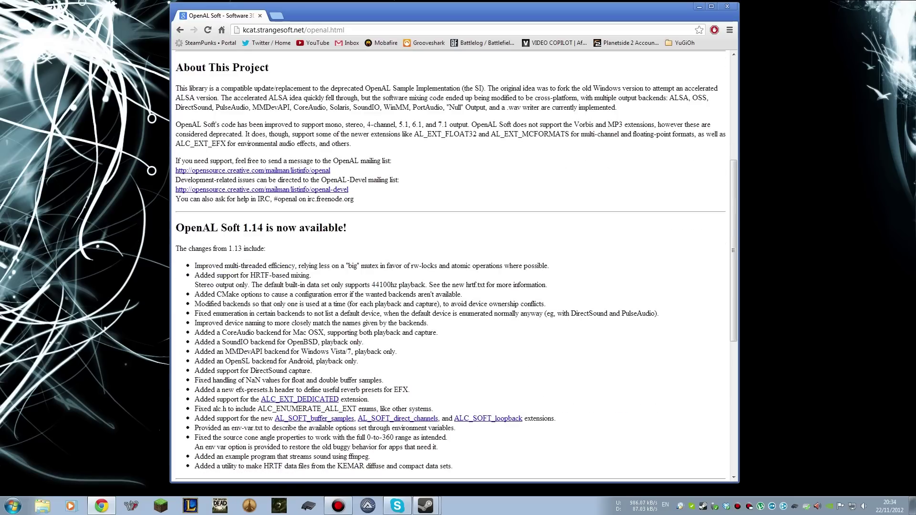
scroll(416, 367, down, 6)
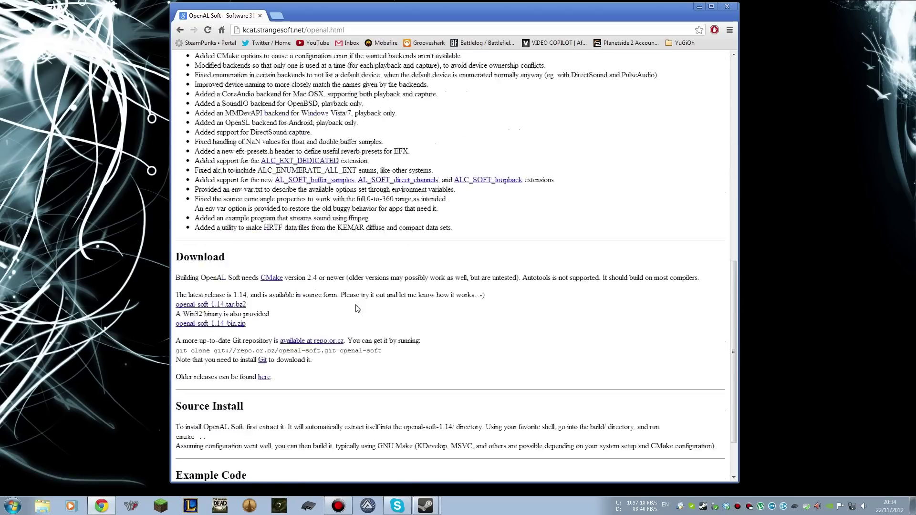
scroll(357, 308, down, 1)
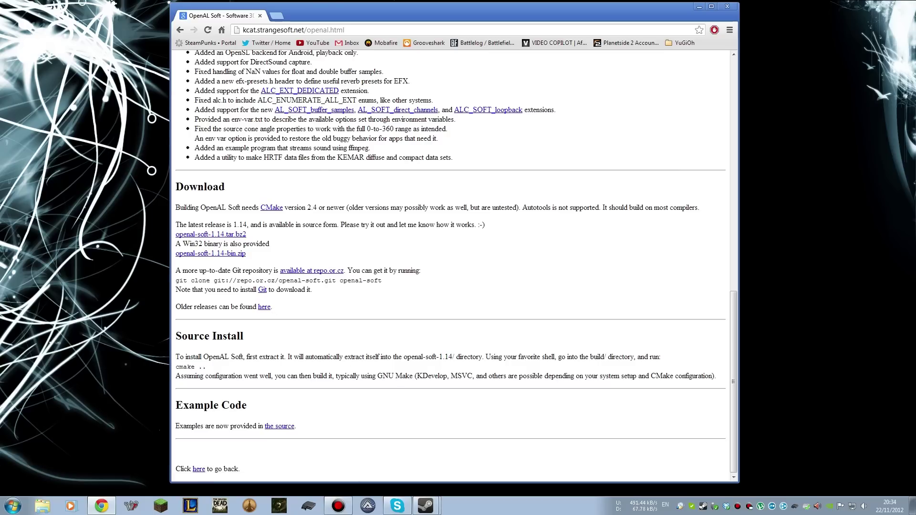
drag(177, 241, 266, 254)
click(264, 254)
click(218, 254)
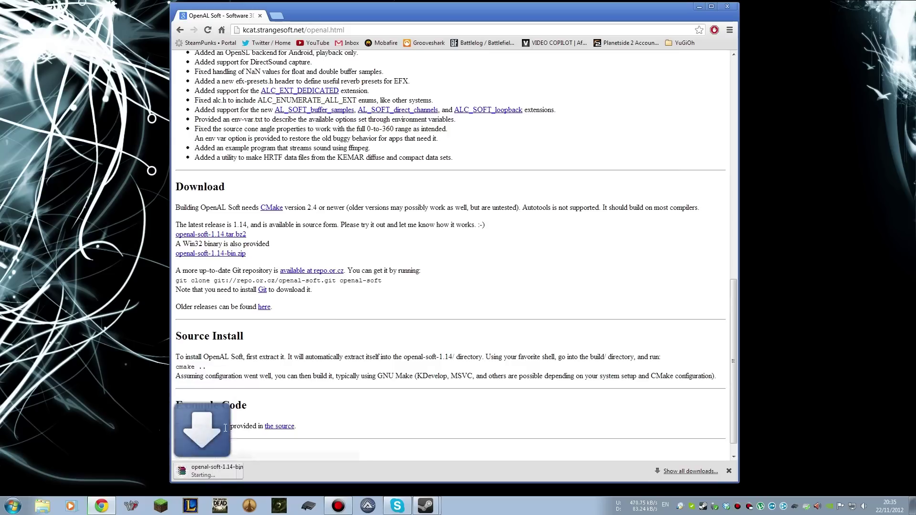
- Open the downloaded zip in WinRAR at openal-soft-1.14-bin\Win32 and minimize Chrome
click(240, 473)
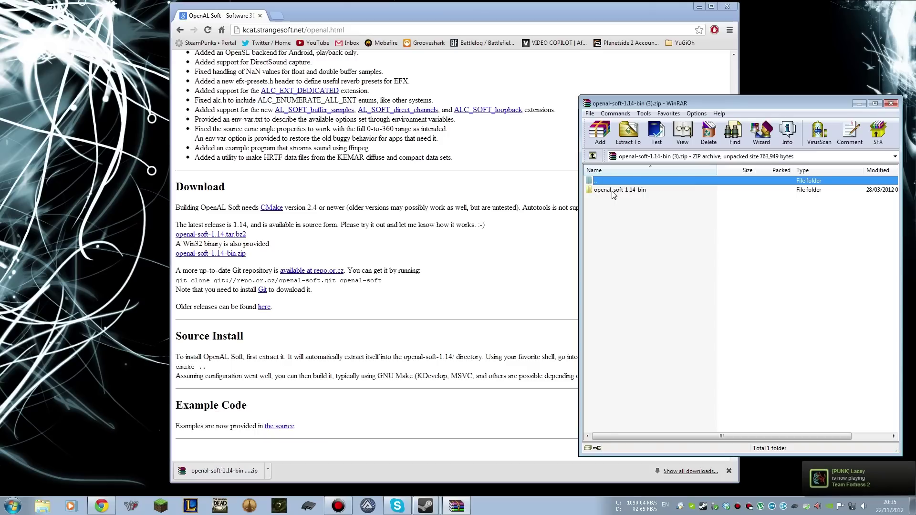
double_click(629, 191)
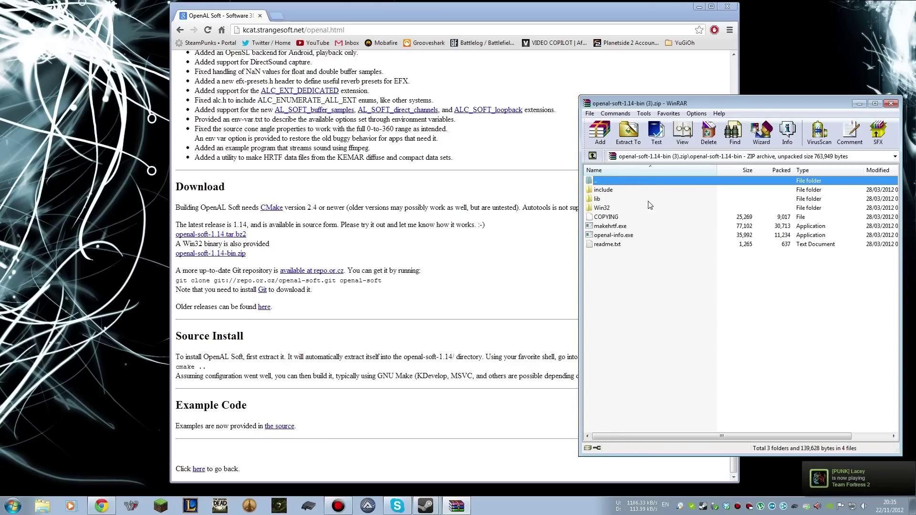
double_click(609, 209)
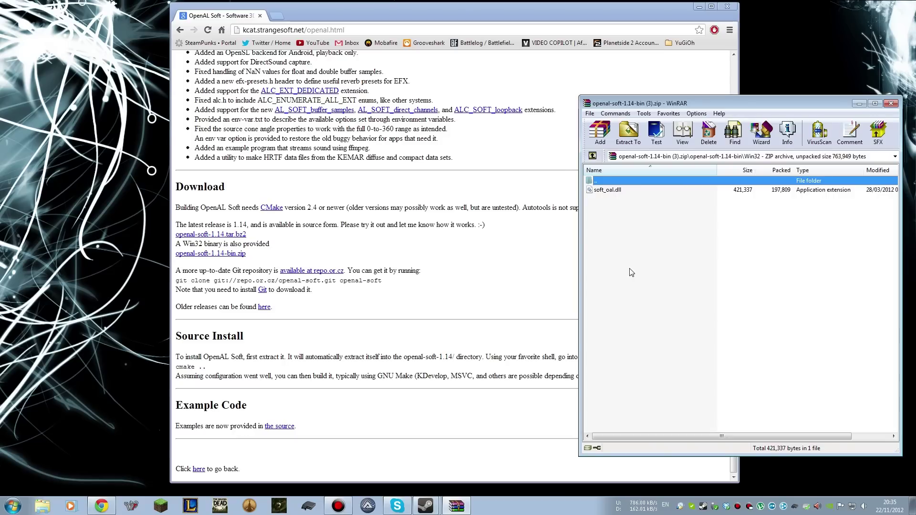
click(441, 193)
click(699, 7)
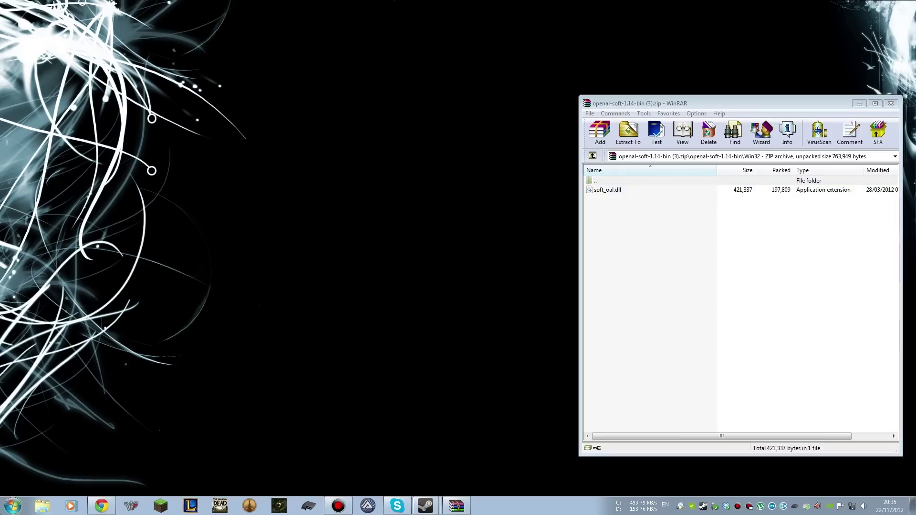
- Open C:\Windows\SysWOW64 in Explorer via Computer, Local Disk (C:) and Windows
click(12, 506)
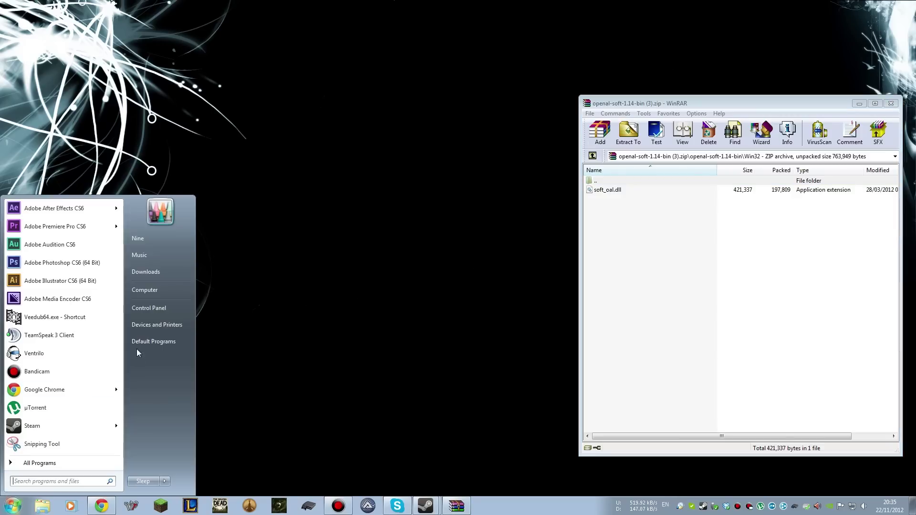
click(149, 290)
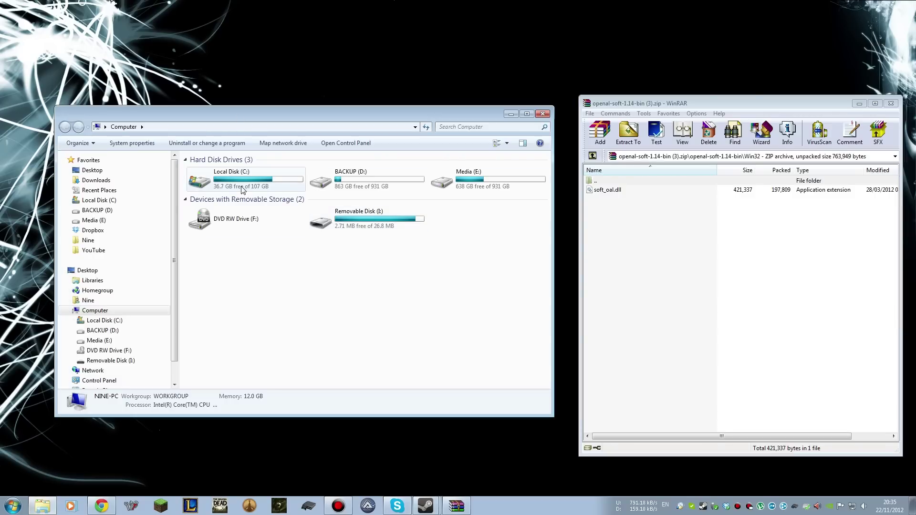
double_click(251, 178)
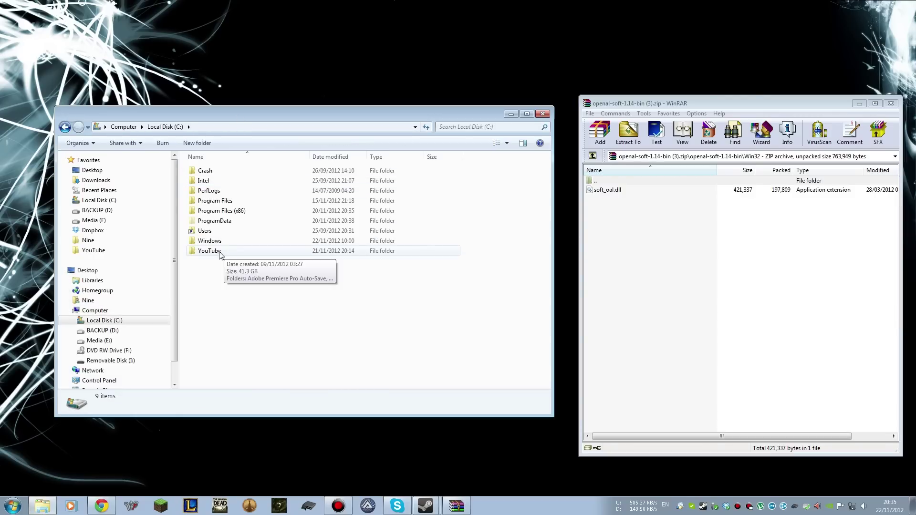
click(218, 242)
double_click(218, 242)
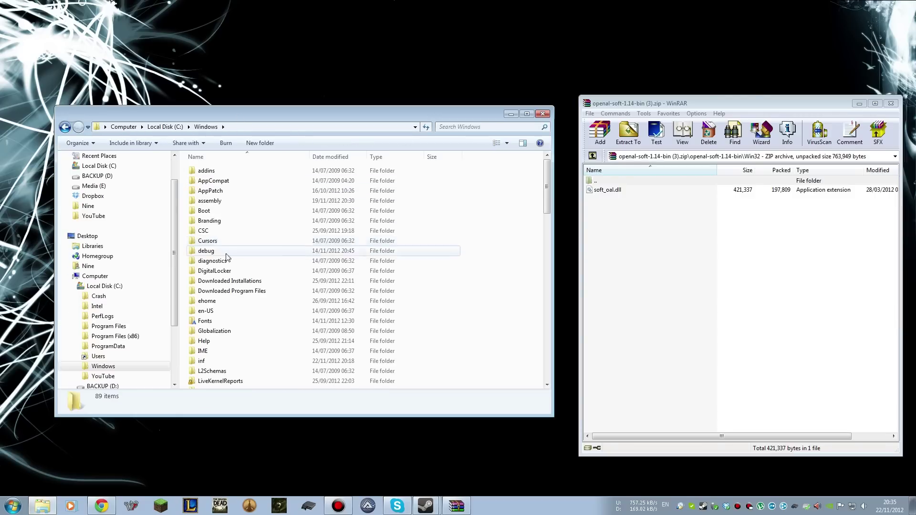
scroll(249, 307, down, 9)
scroll(251, 306, down, 4)
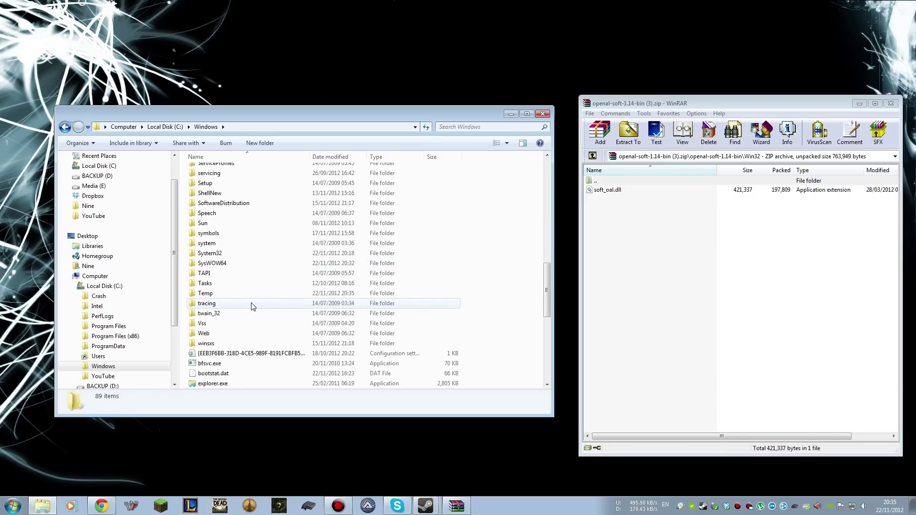
double_click(229, 263)
scroll(229, 267, down, 20)
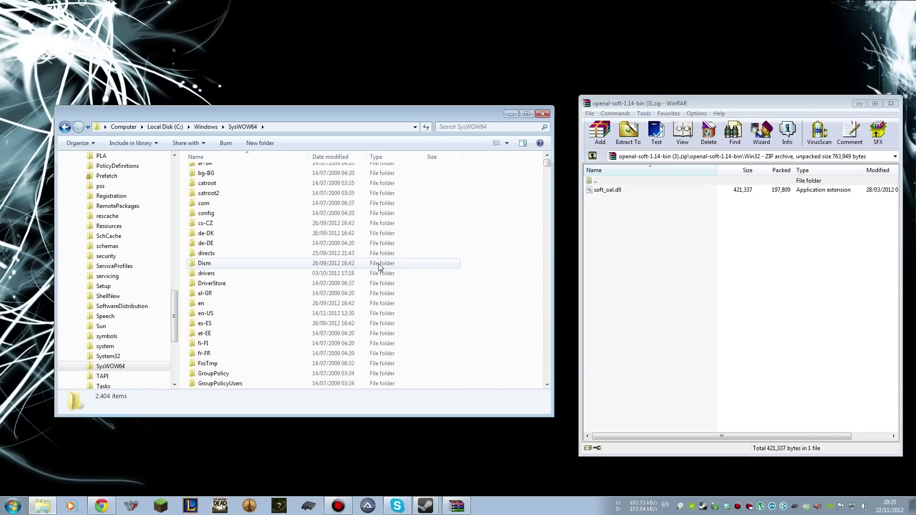
scroll(350, 294, down, 3)
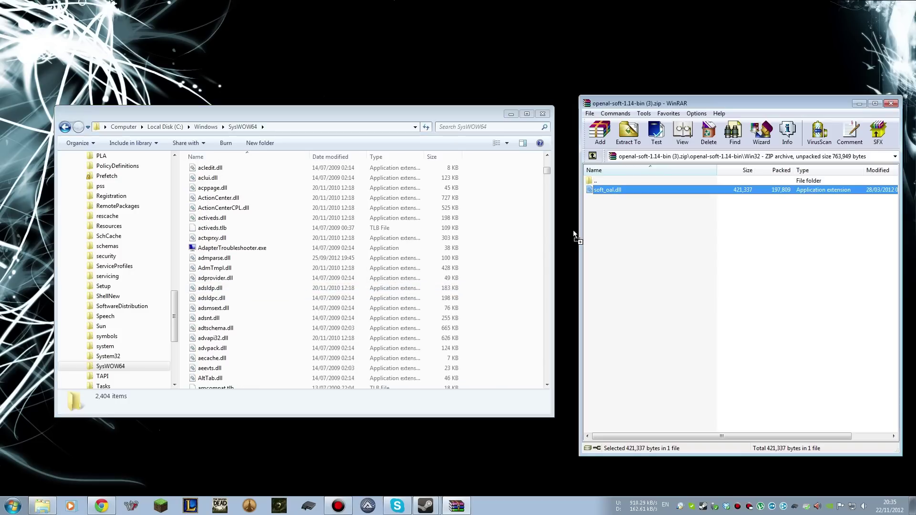
- Drag soft_oal.dll from WinRAR into SysWOW64, then return WinRAR to the archive's top level
drag(557, 246, 499, 307)
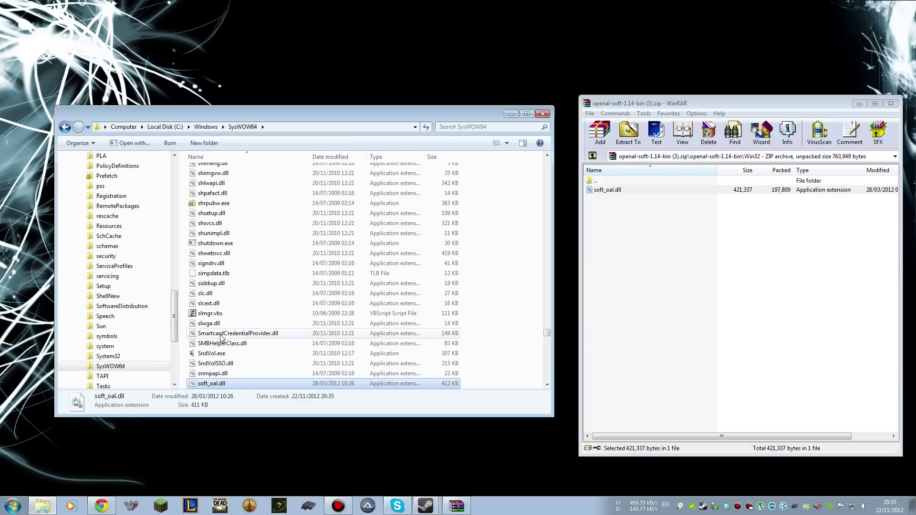
scroll(210, 377, down, 1)
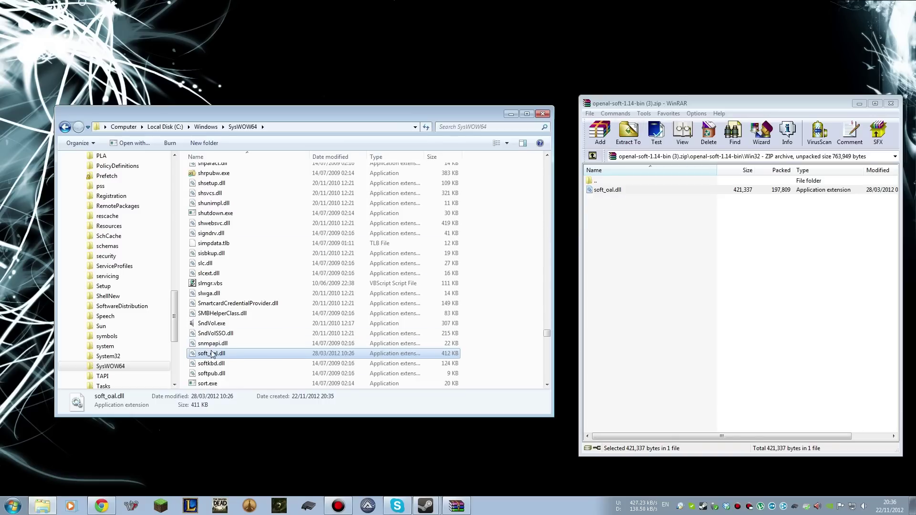
click(655, 296)
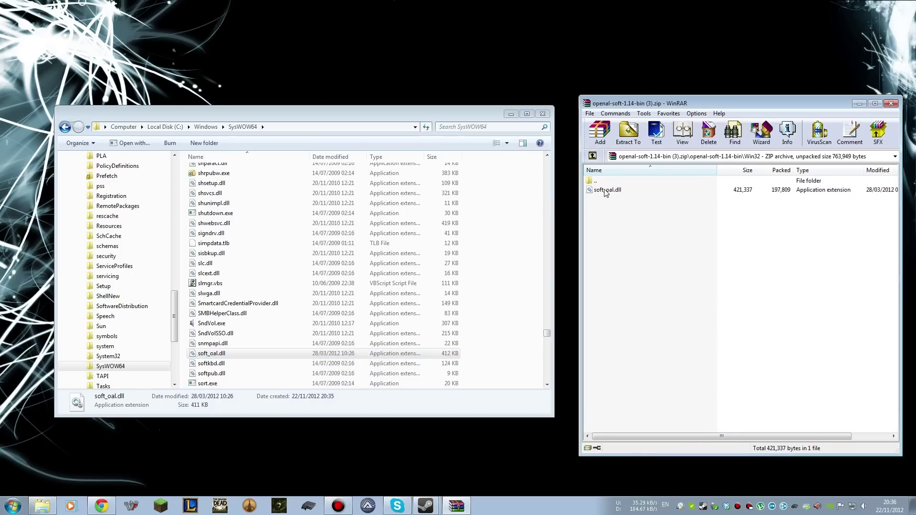
click(593, 156)
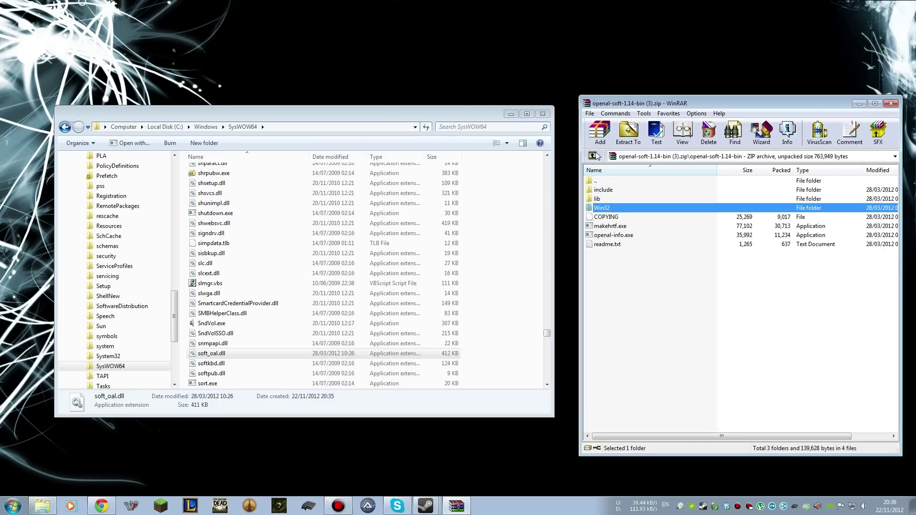
click(593, 156)
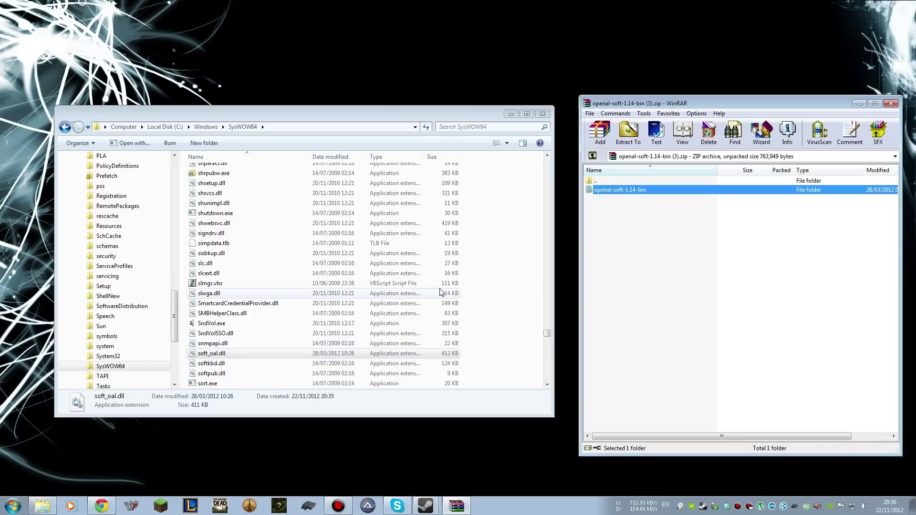
- Go from SysWOW64 up to Windows and scroll through the System32 folder
click(489, 291)
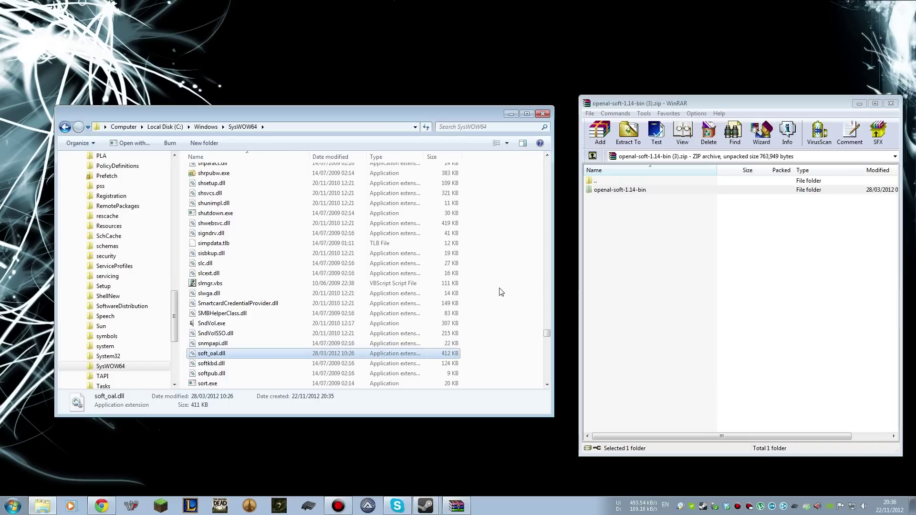
click(208, 127)
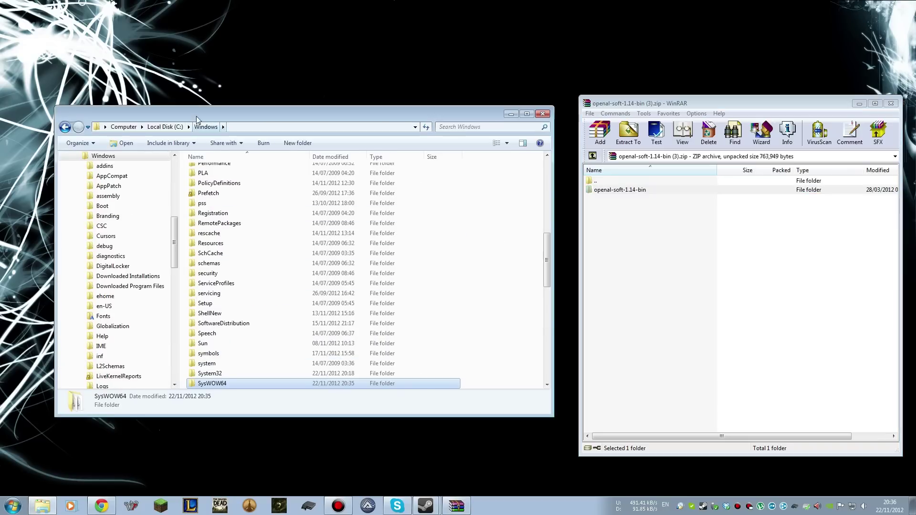
scroll(213, 332, down, 2)
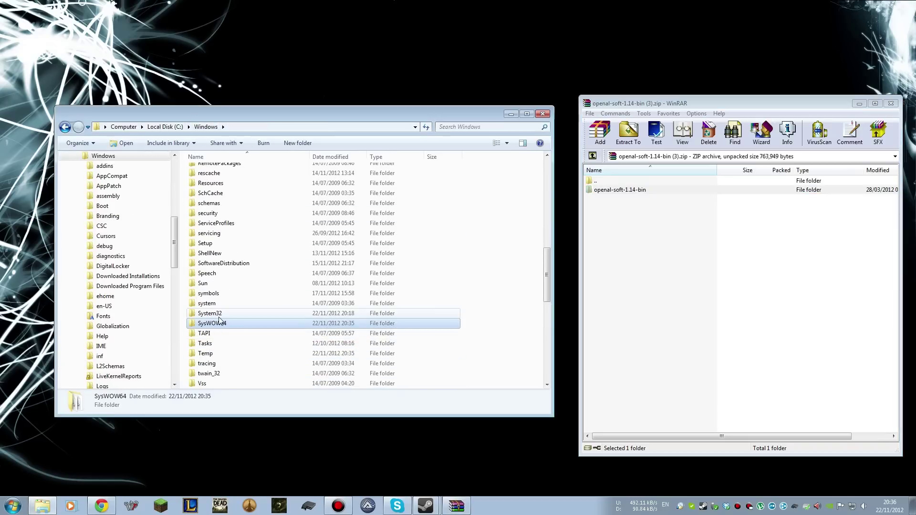
double_click(214, 314)
scroll(442, 339, down, 20)
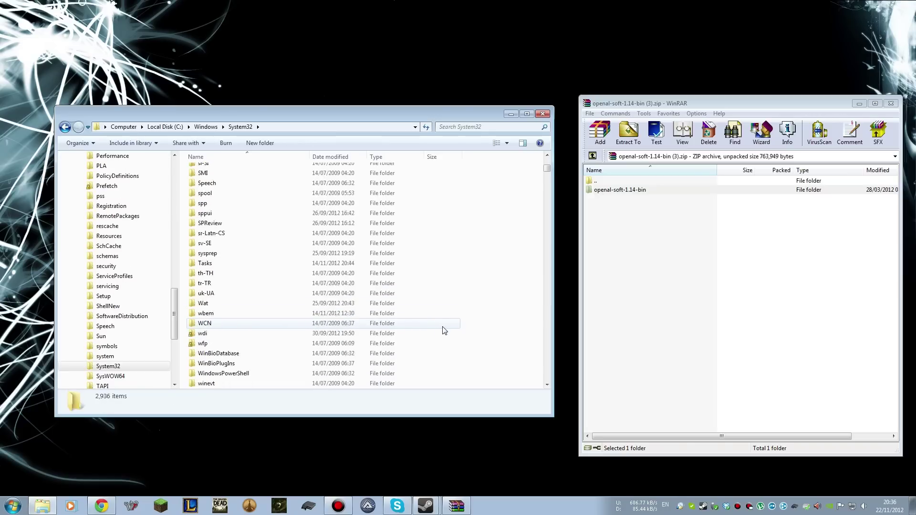
scroll(444, 329, down, 3)
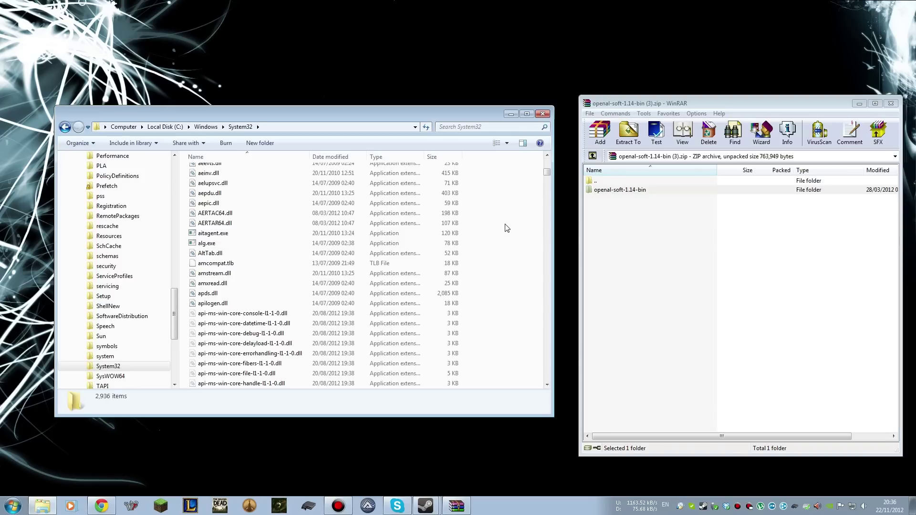
scroll(500, 225, up, 10)
scroll(478, 229, up, 20)
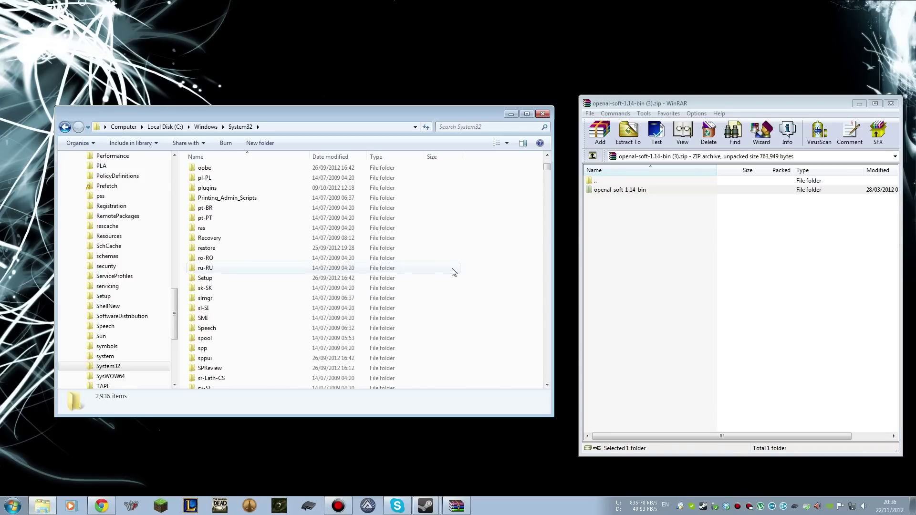
- Return to the Windows folder, then close Explorer and the WinRAR archive window
click(206, 127)
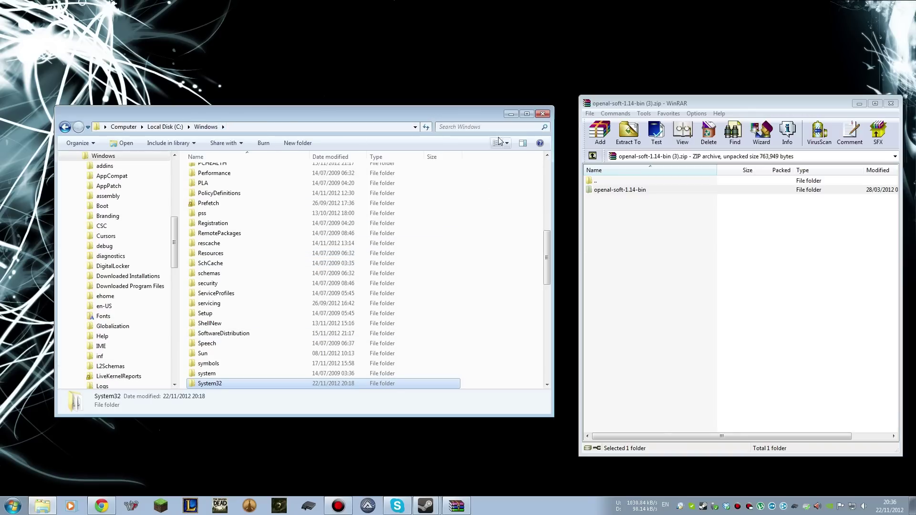
click(543, 114)
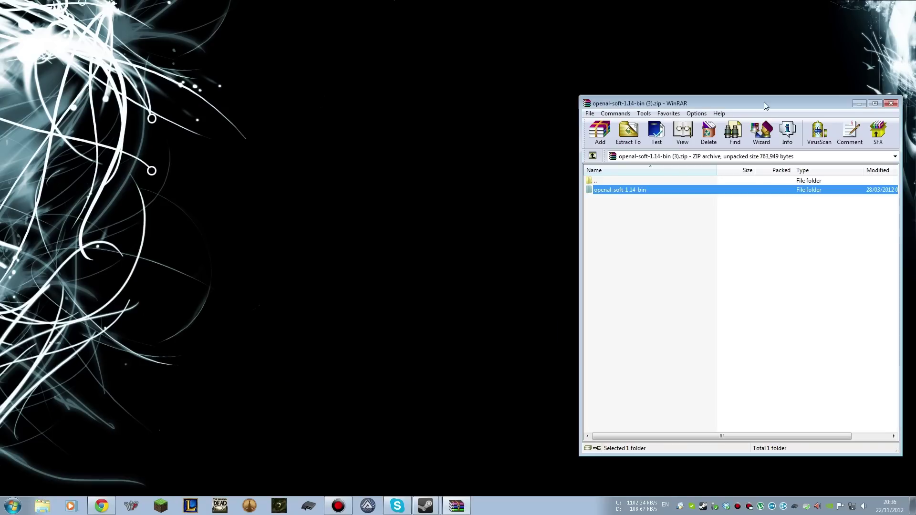
click(890, 104)
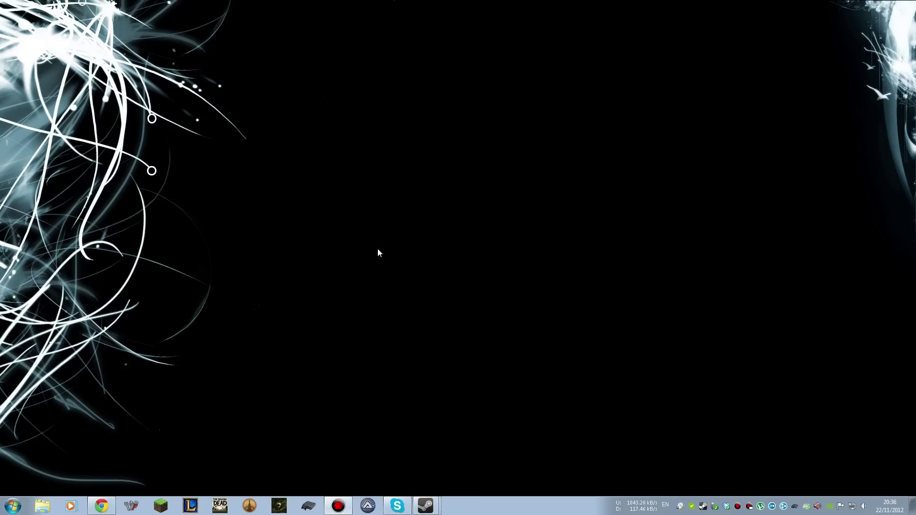
- In the Amnesia launcher's Sound options, set Device to (Unsupported) Speakers (Yeti Stereo Microphone)
click(280, 506)
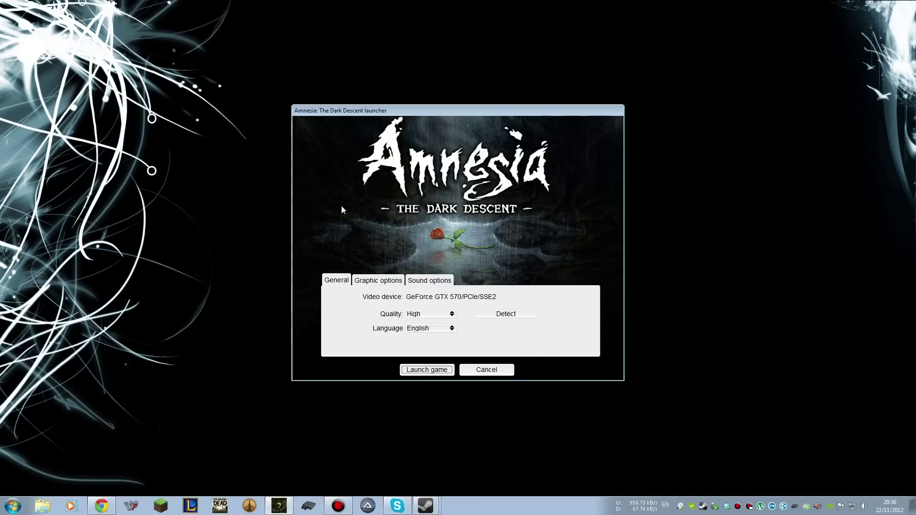
click(432, 280)
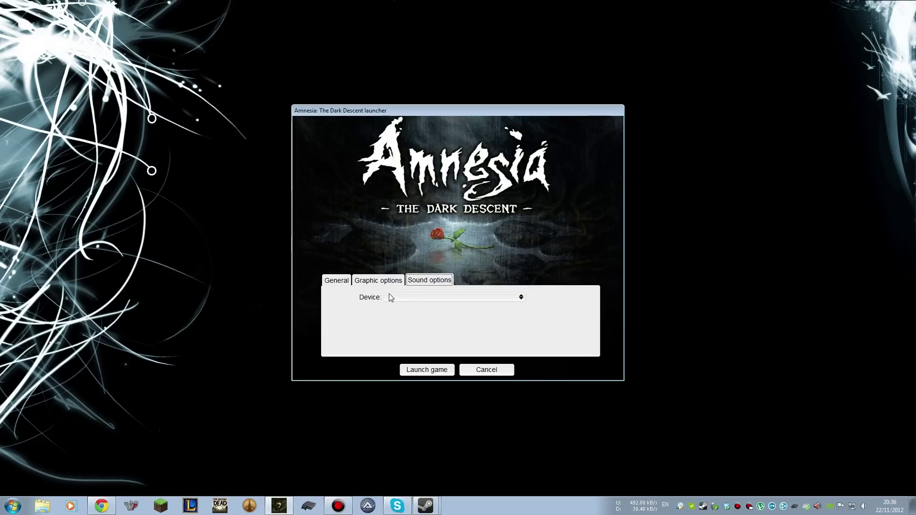
click(521, 298)
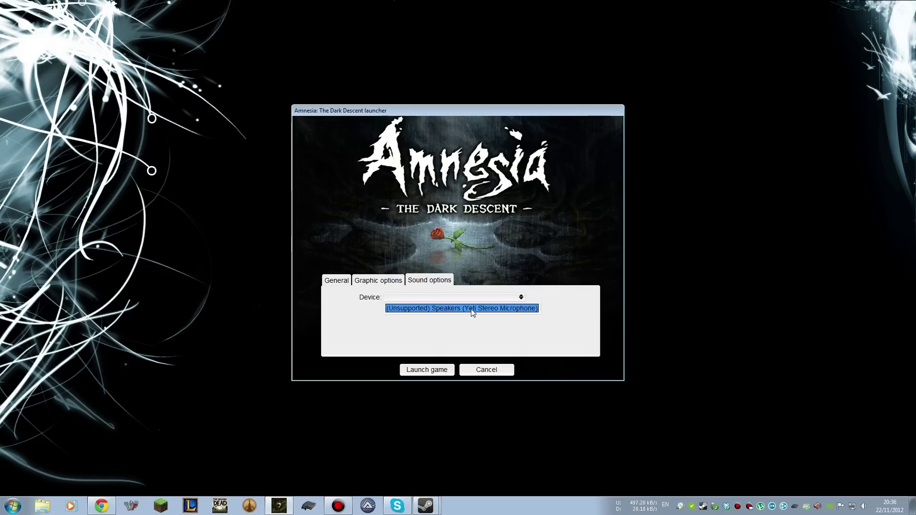
click(487, 312)
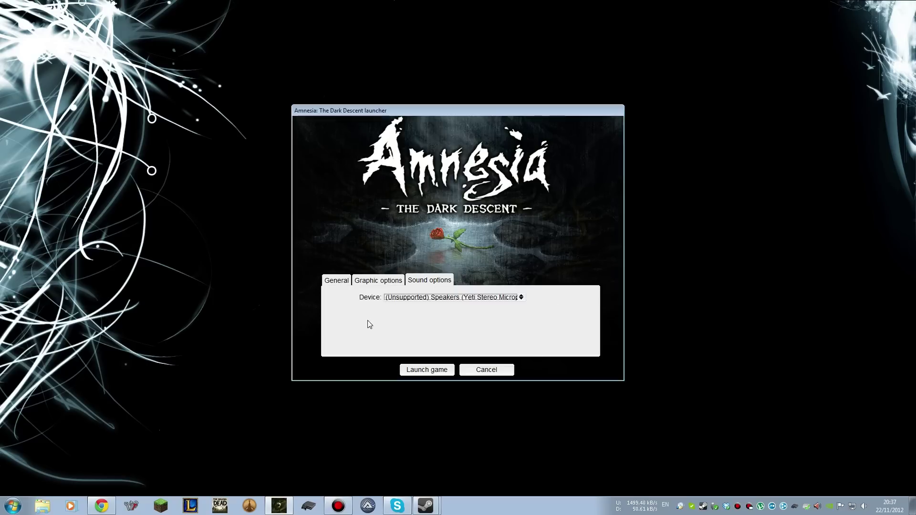
click(337, 281)
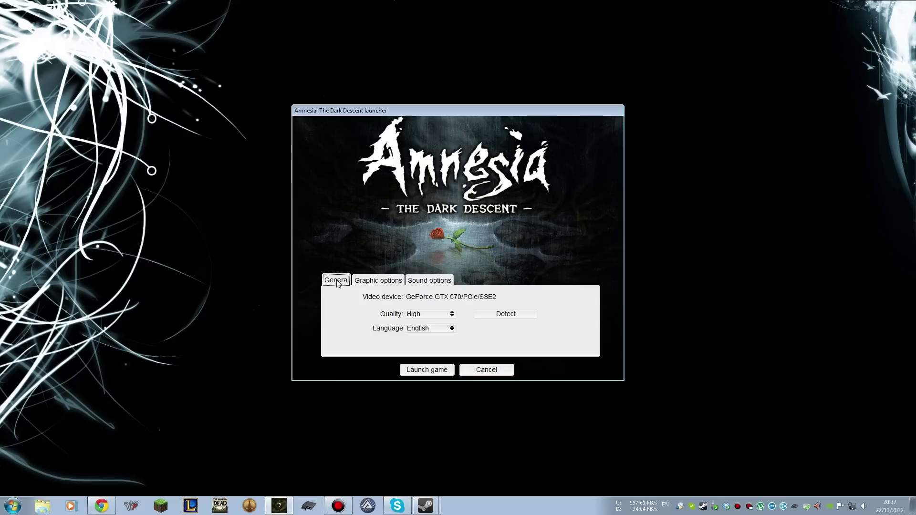
click(422, 282)
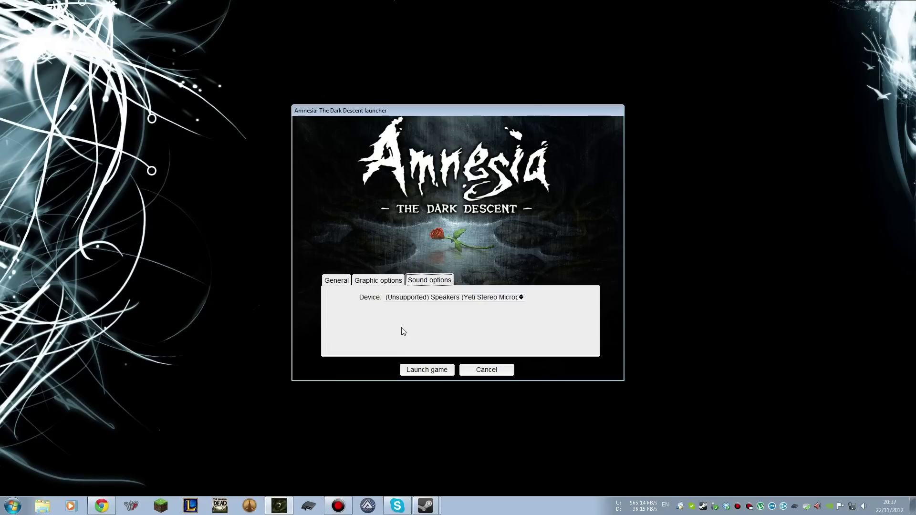